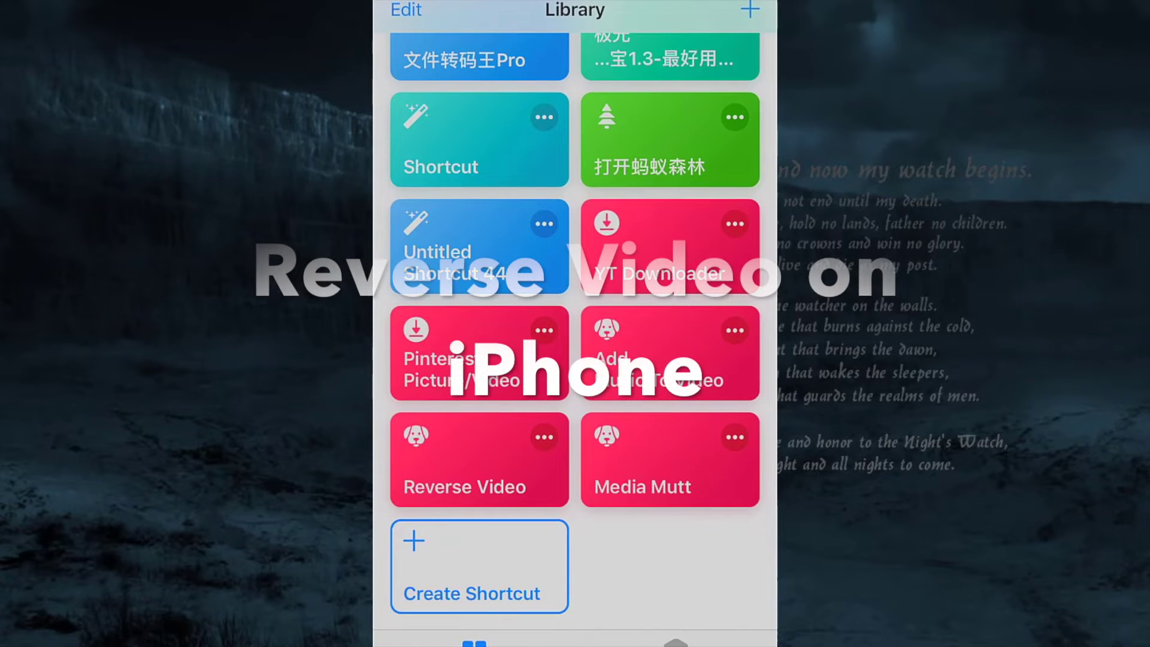
Open the Reverse Video shortcut in the editor and start running it
click(544, 437)
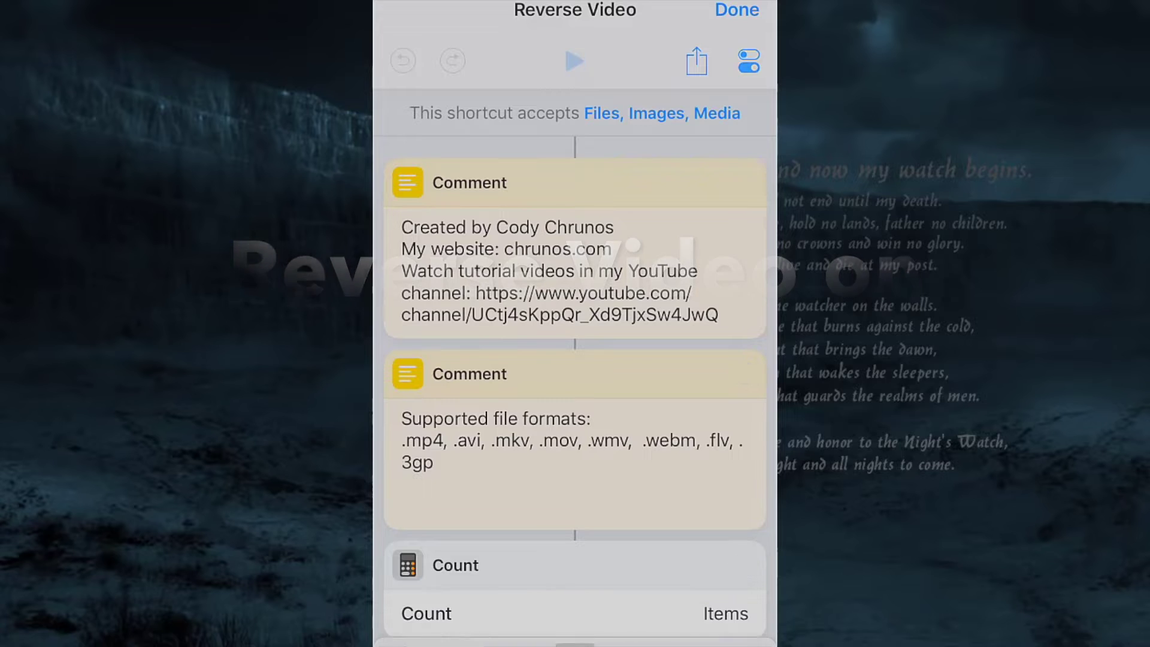
click(574, 61)
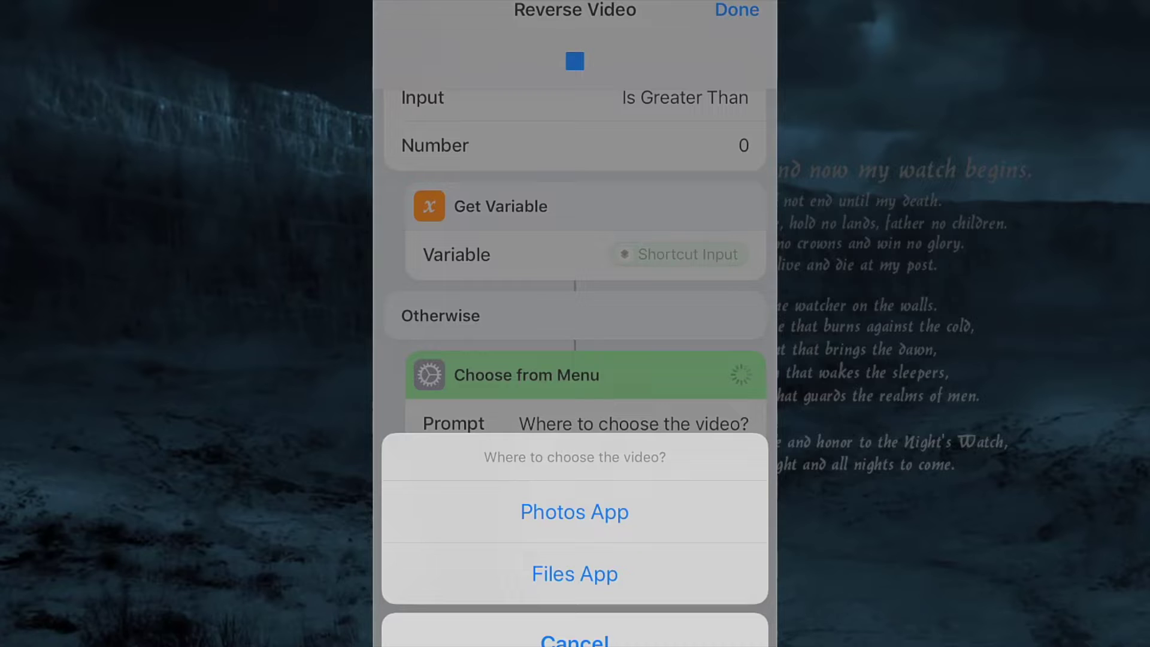
Choose Photos as the video source and go into the Videos album
click(574, 512)
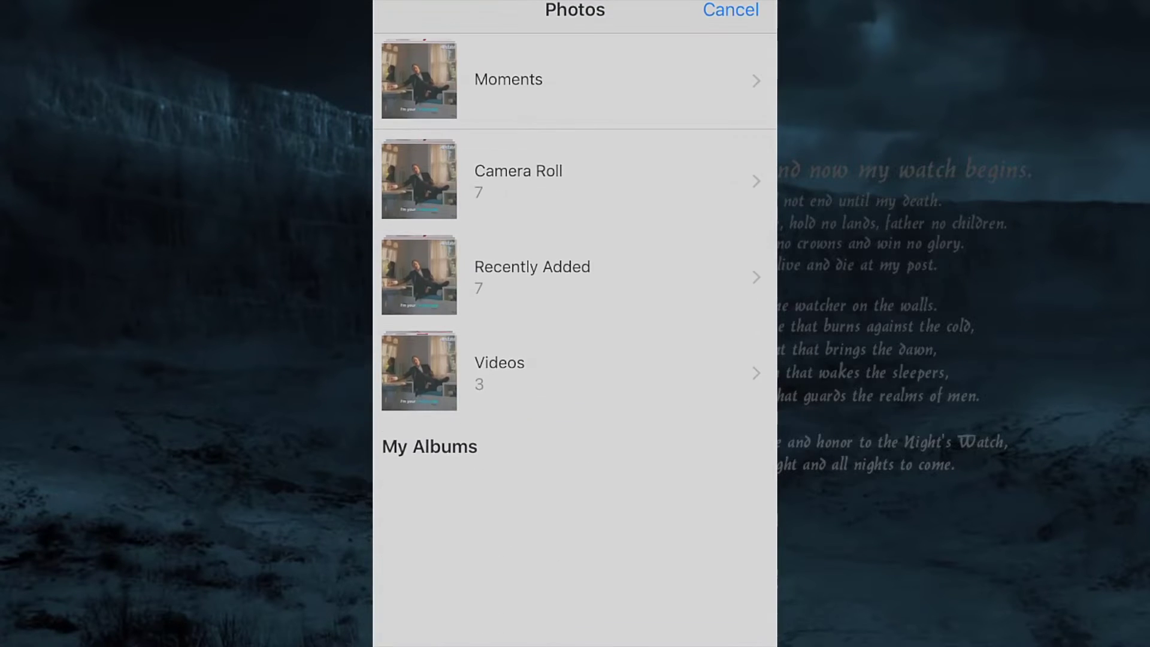
click(575, 371)
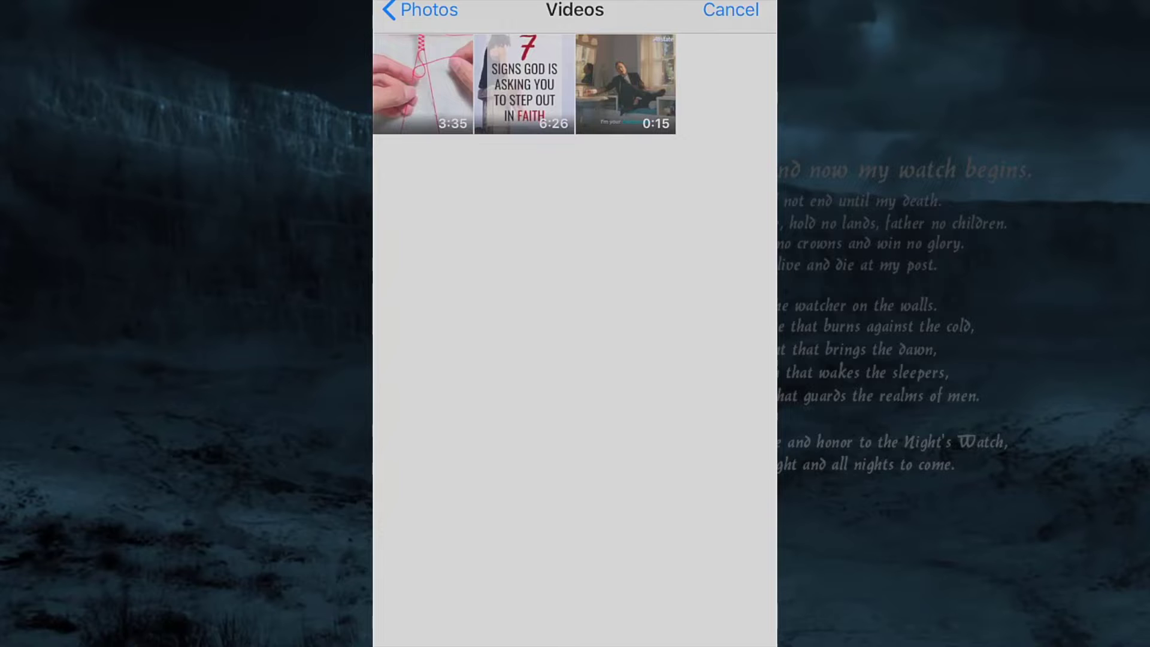
Select the 0:15 Allstate video as the shortcut's input and let it process
click(626, 84)
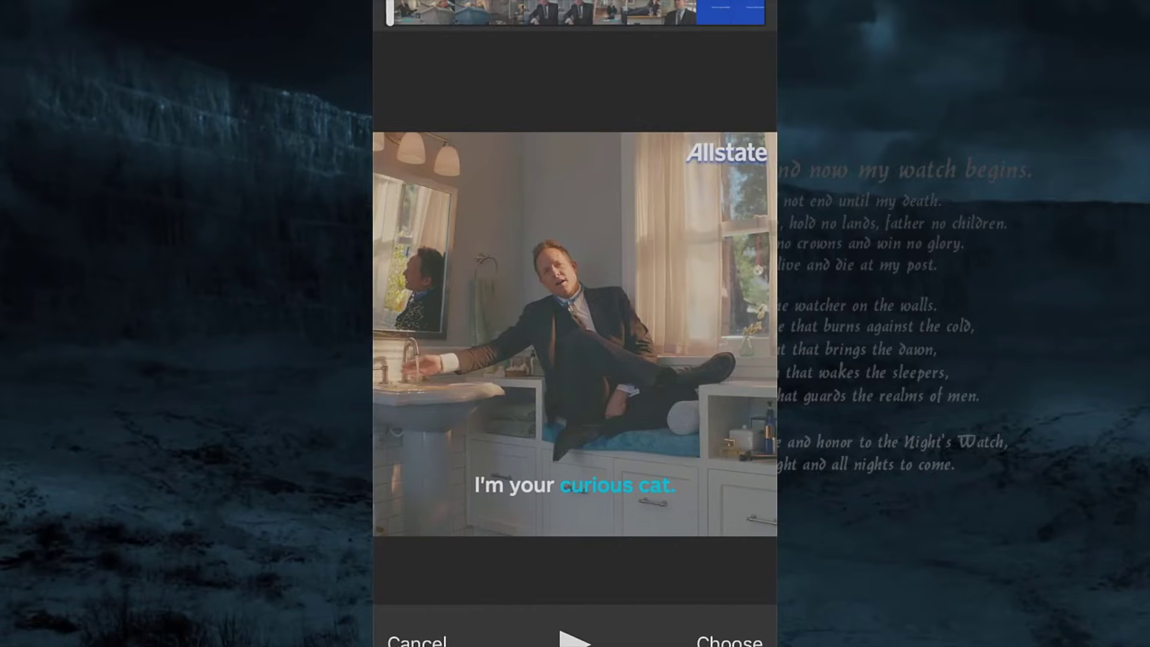
click(729, 641)
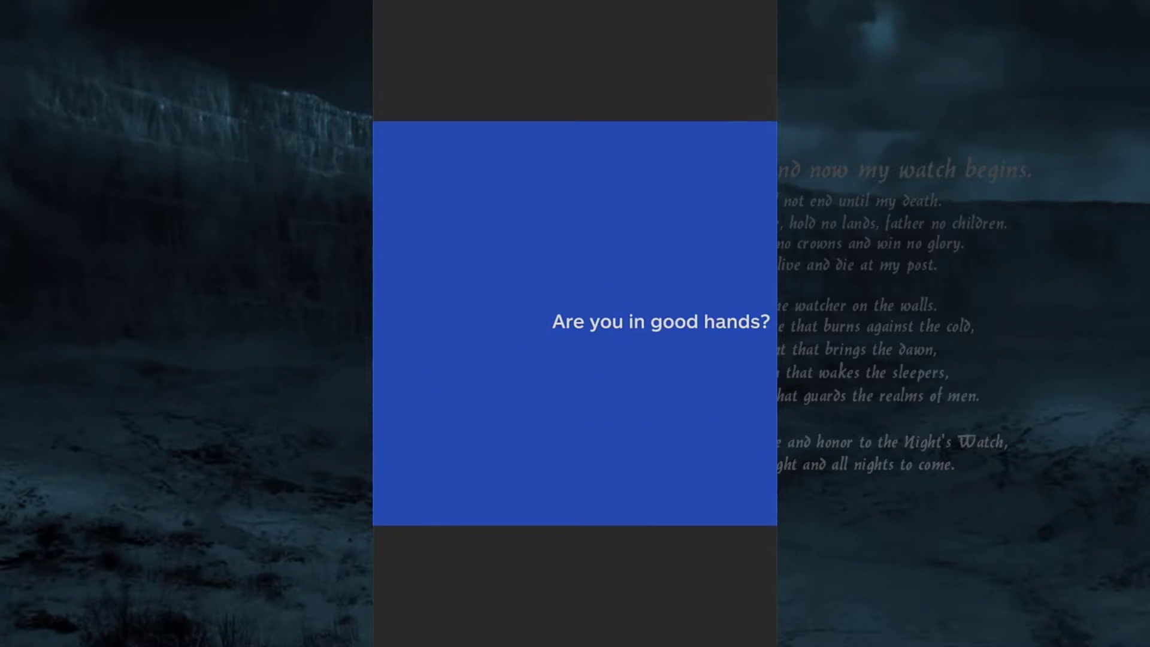
Mute and pause the reversed preview, then close Quick Look
key(XF86AudioRaiseVolume)
key(XF86AudioLowerVolume)
key(XF86AudioLowerVolume)
key(XF86AudioLowerVolume)
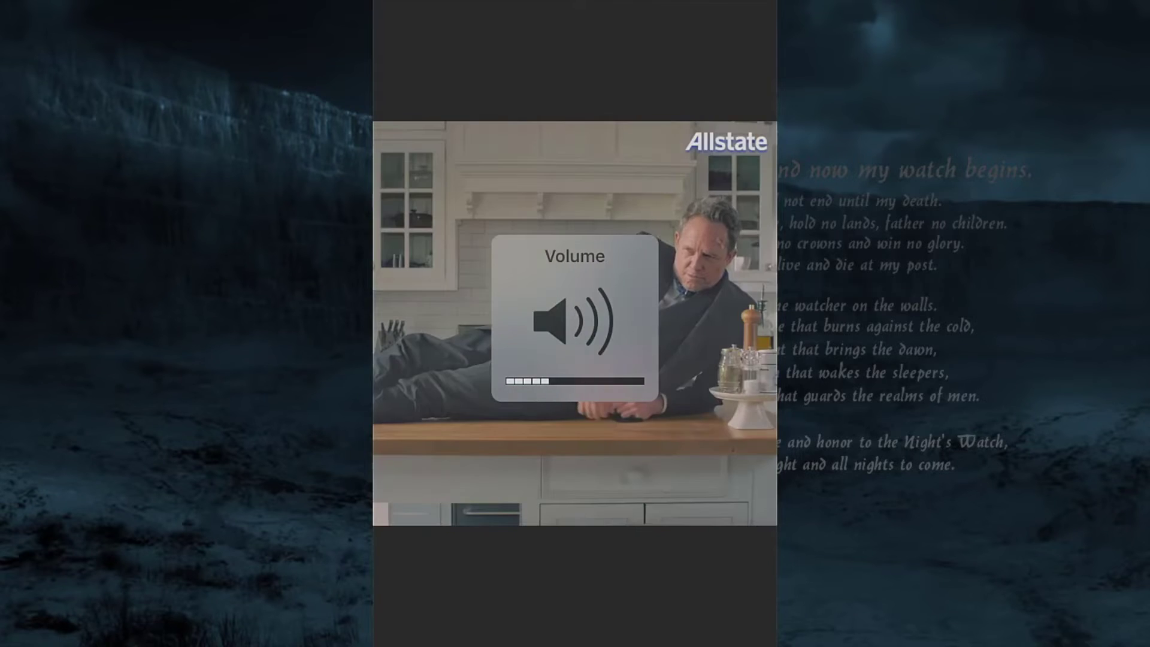
key(XF86AudioLowerVolume)
key(XF86AudioLowerVolume)
key(XF86AudioLowerVolume)
key(XF86AudioLowerVolume)
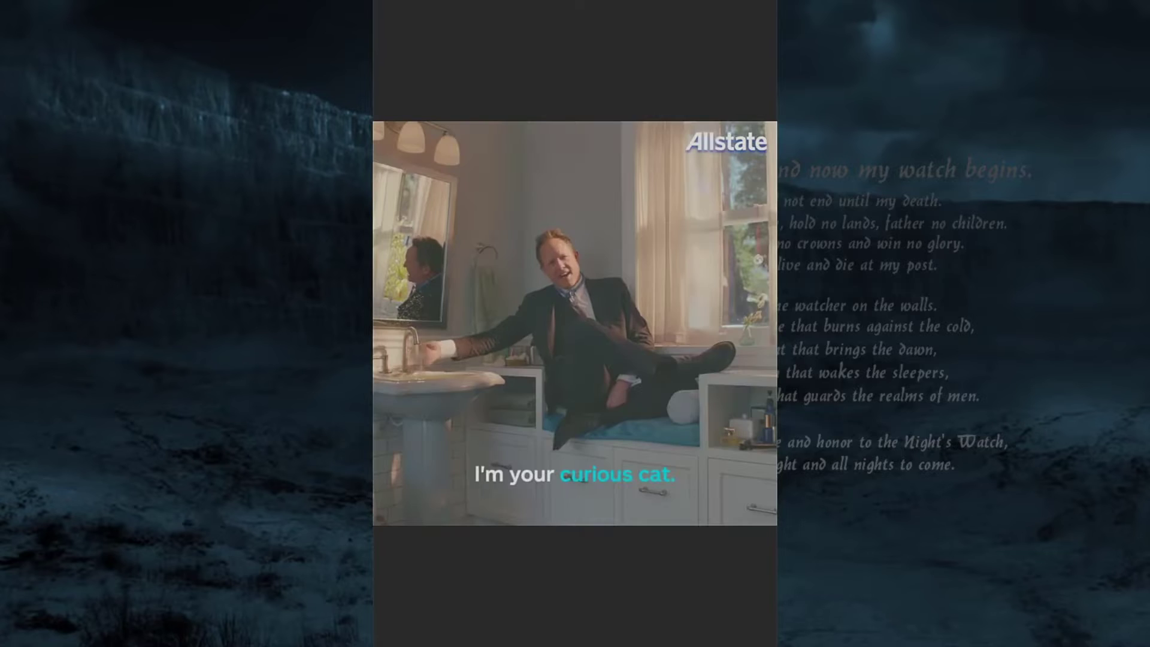
key(space)
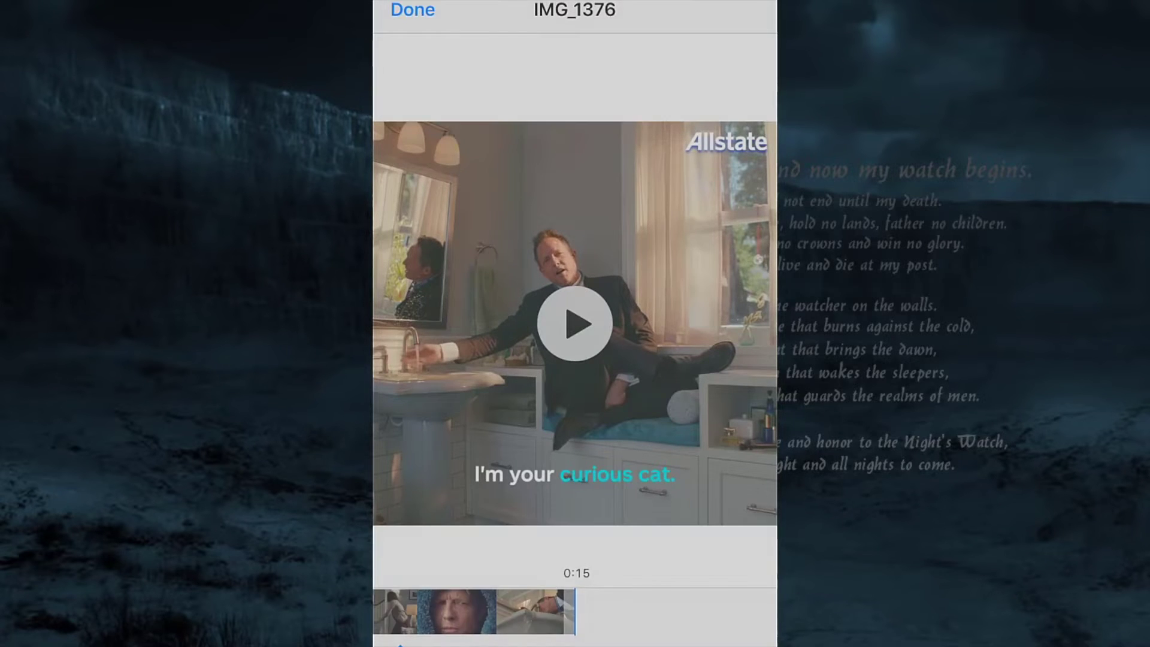
click(413, 10)
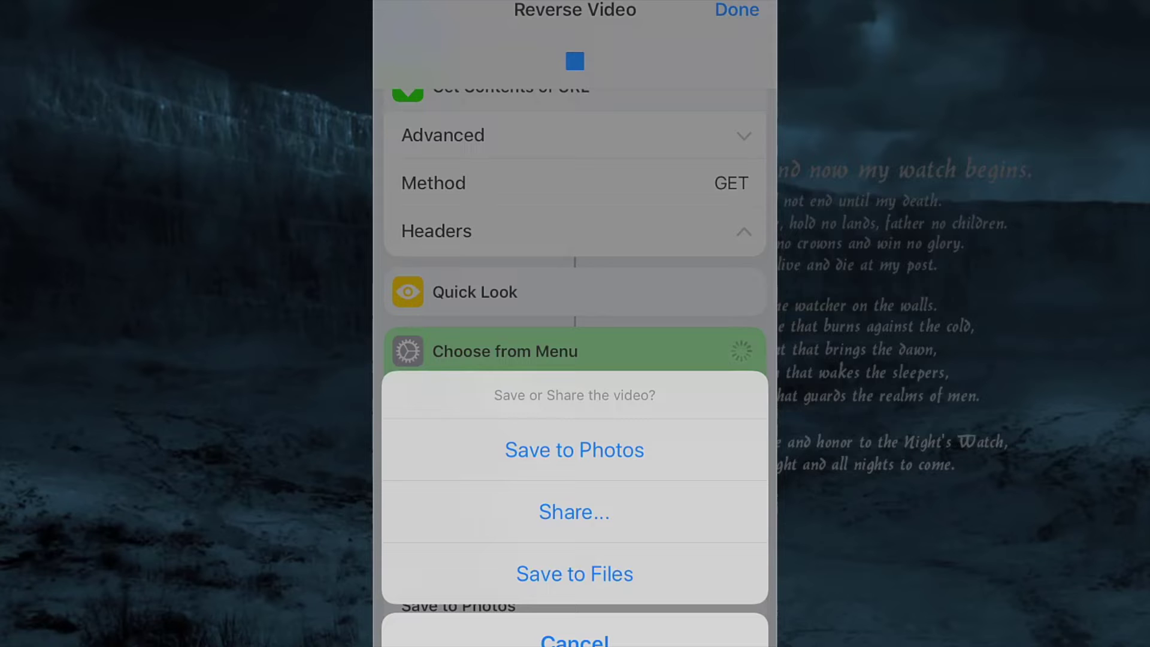
Save the reversed video to Photos and return to the home screen
click(573, 450)
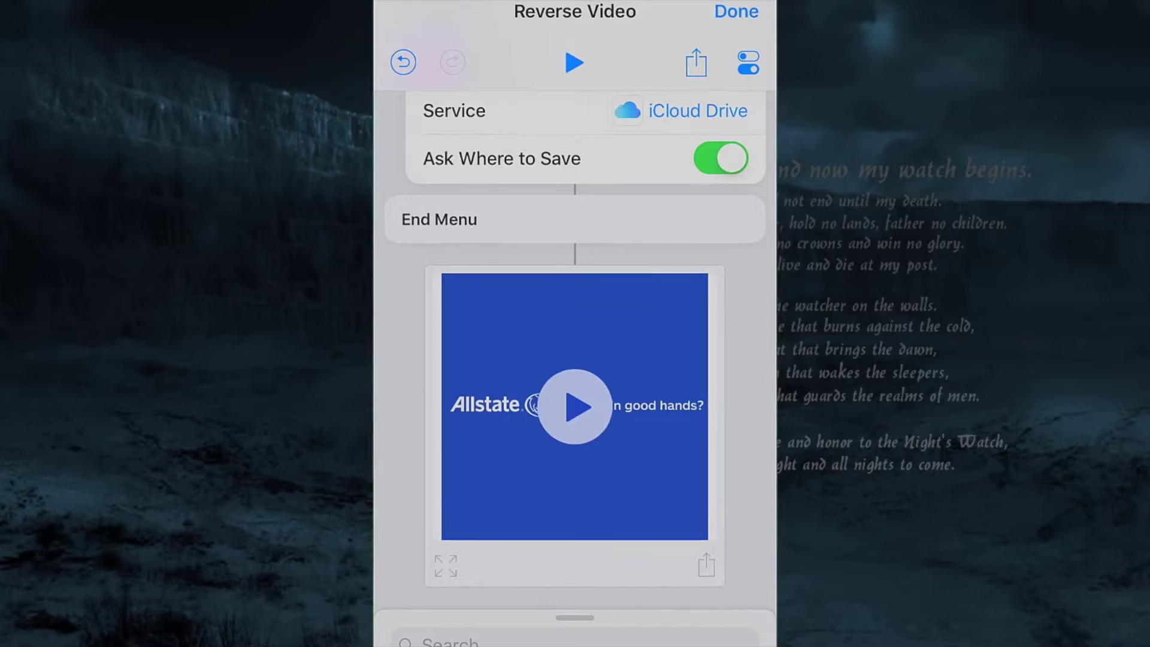
key(super)
Reach Photos from the home screen and move to the reversed Allstate video
drag(450, 315, 700, 314)
drag(450, 315, 700, 315)
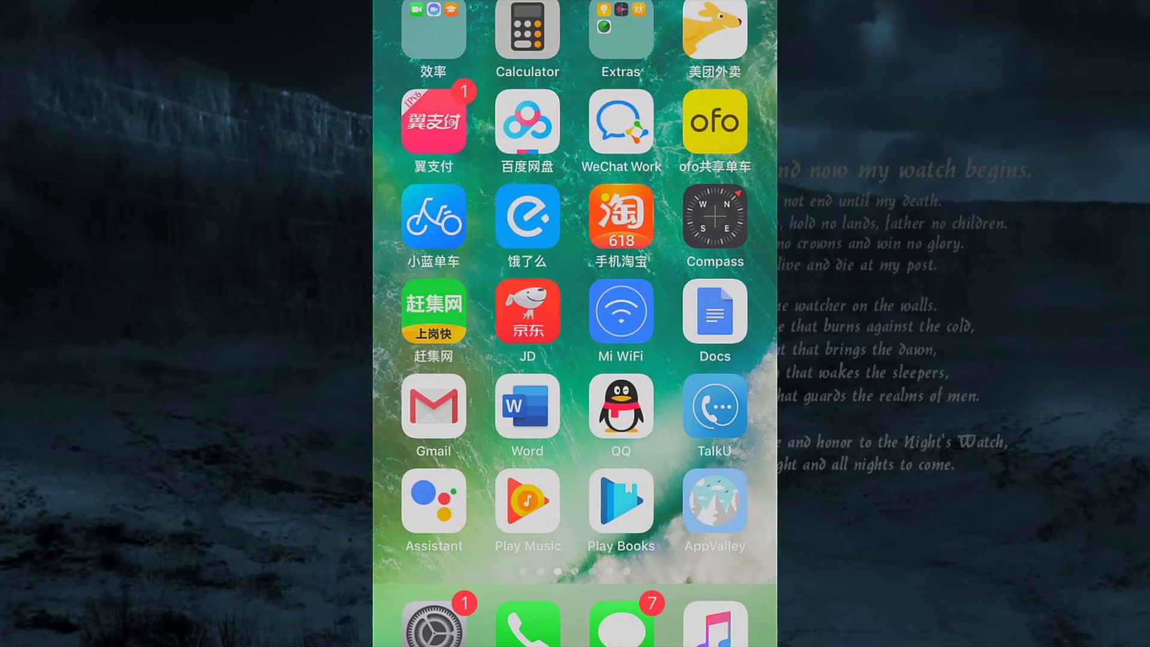
drag(450, 315, 700, 314)
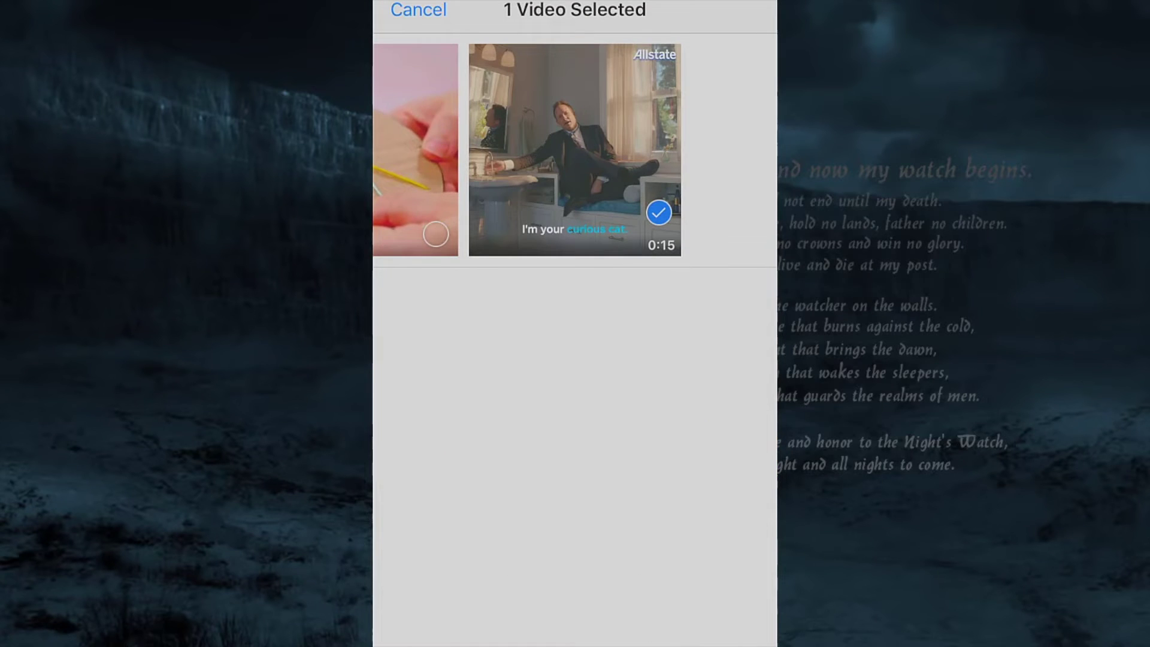
drag(701, 314, 449, 314)
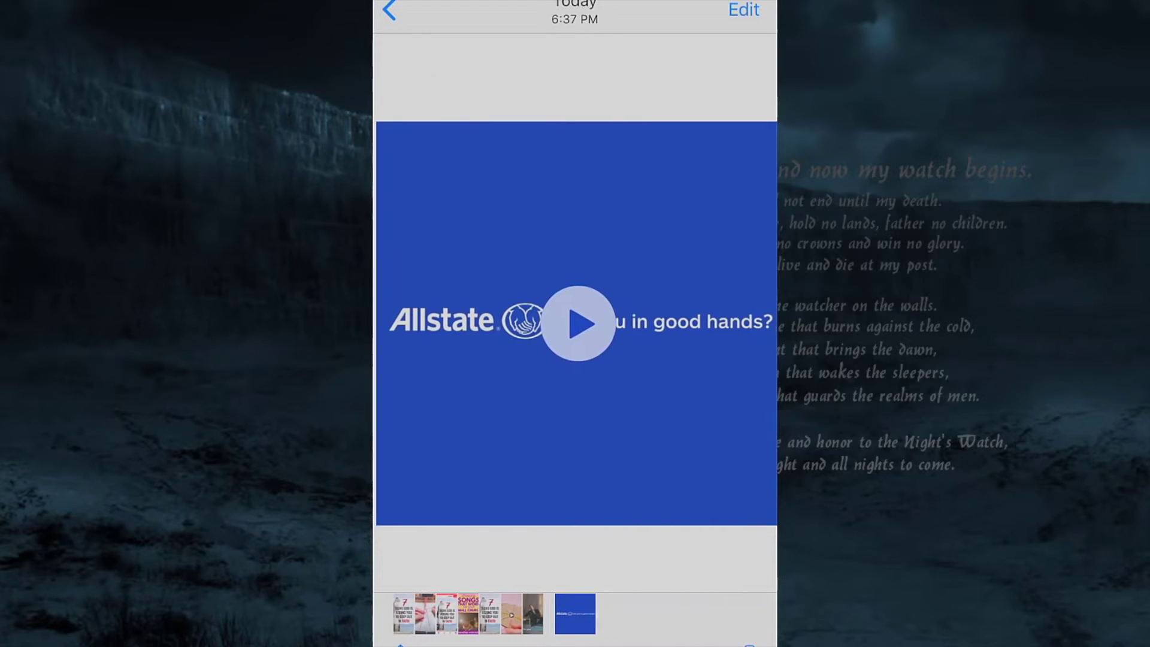
Play the reversed video full screen, then go back to the Camera Roll grid
click(578, 323)
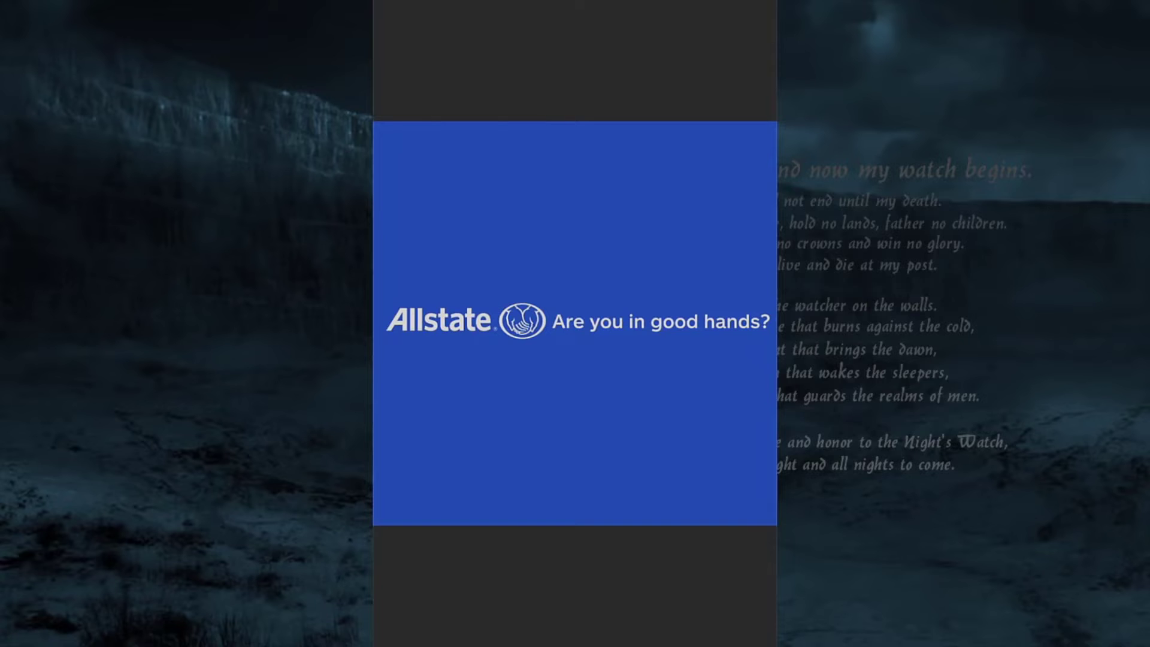
click(575, 323)
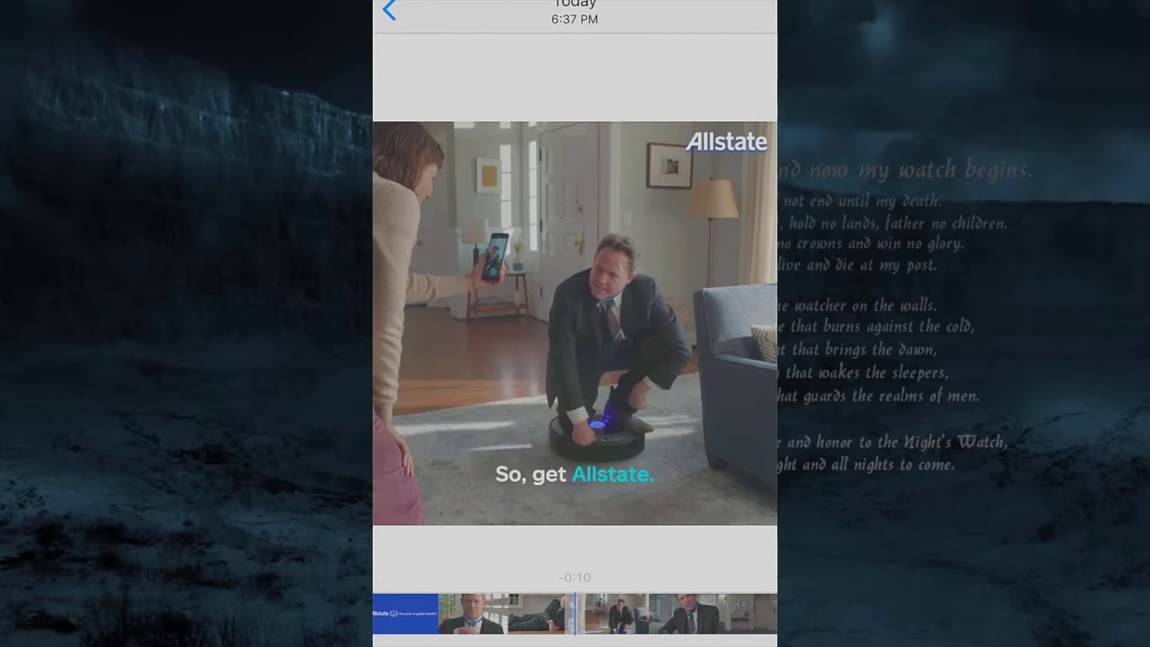
click(388, 10)
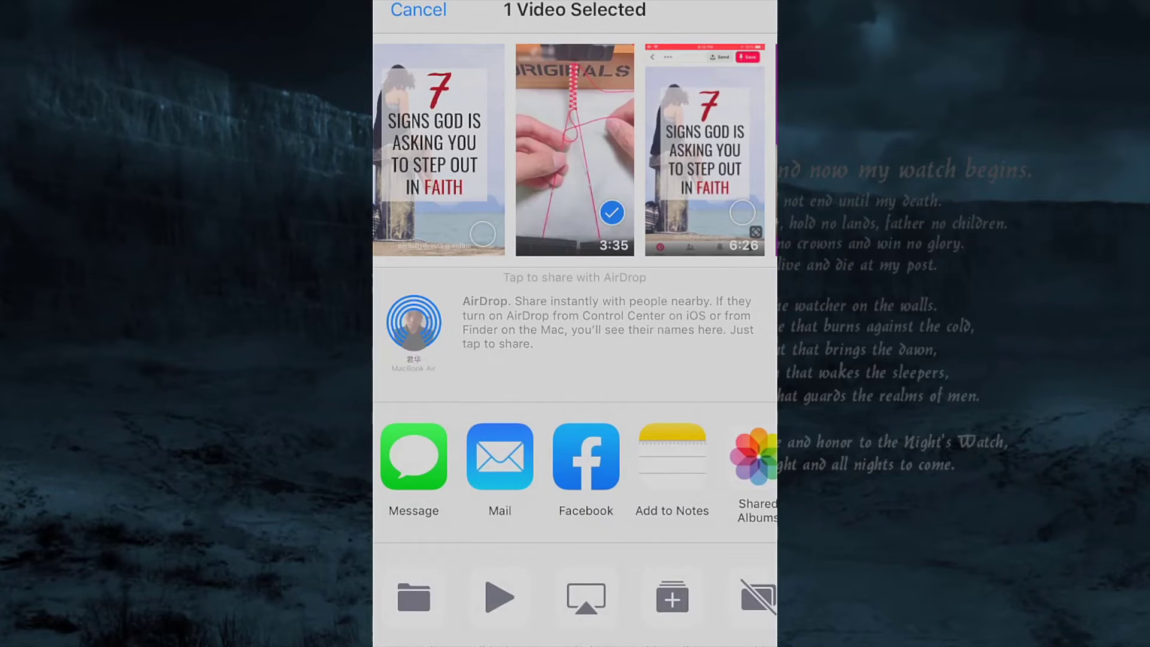
In the share sheet's activities list, keep Shortcuts enabled and close the list
drag(718, 597, 449, 598)
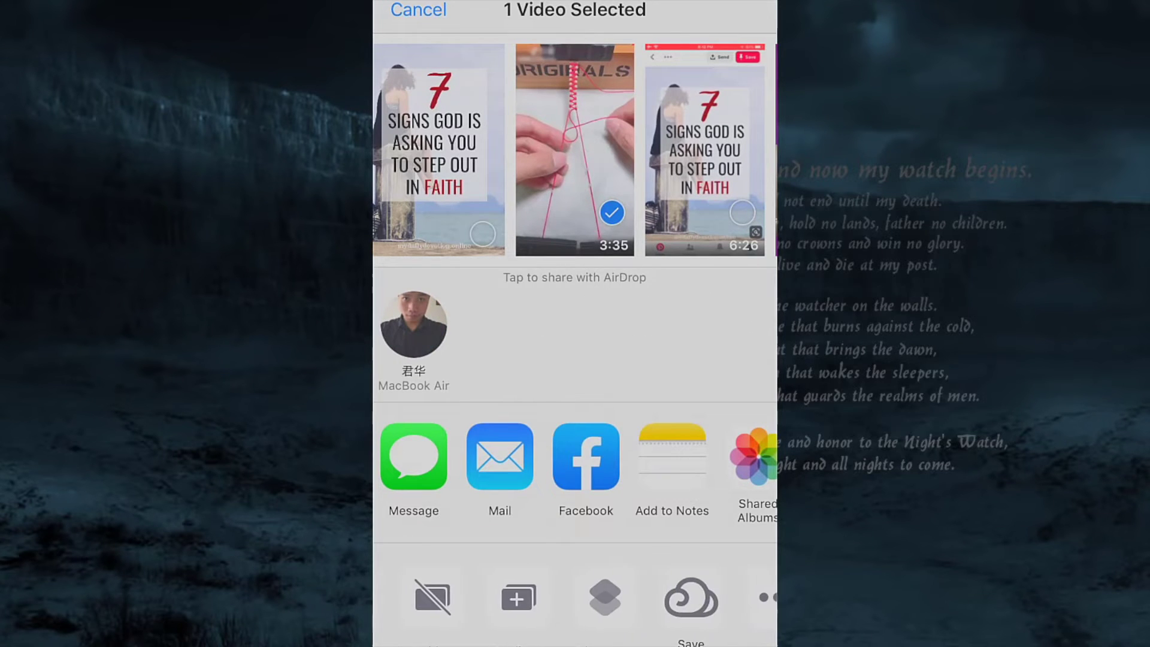
click(732, 597)
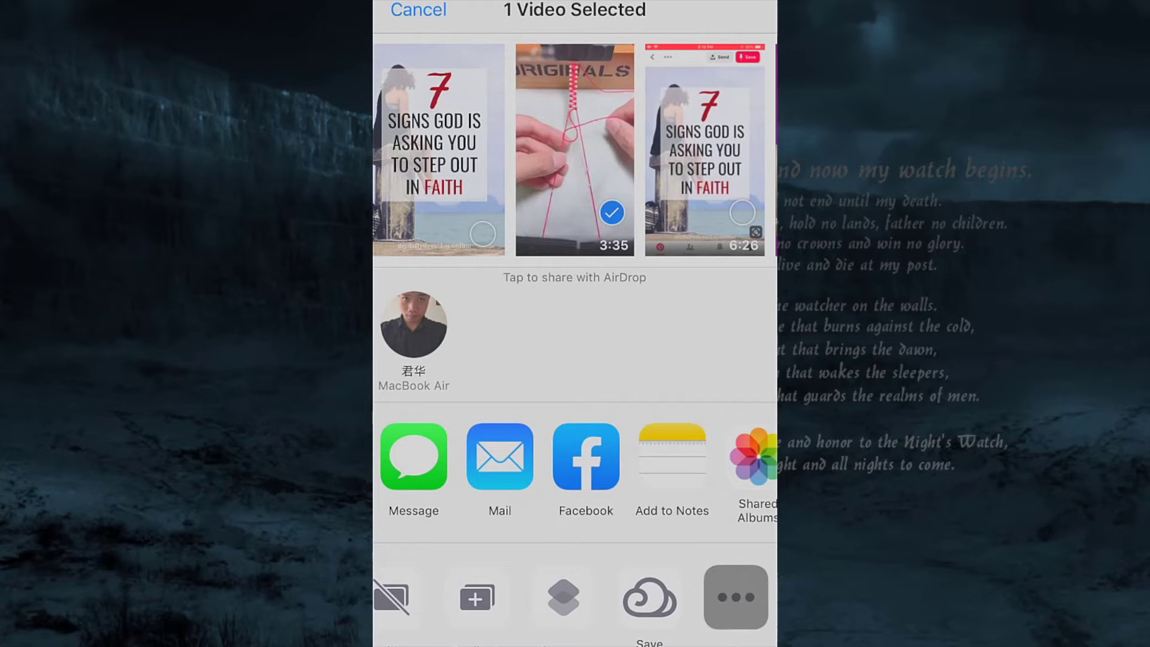
scroll(575, 481, down, 2)
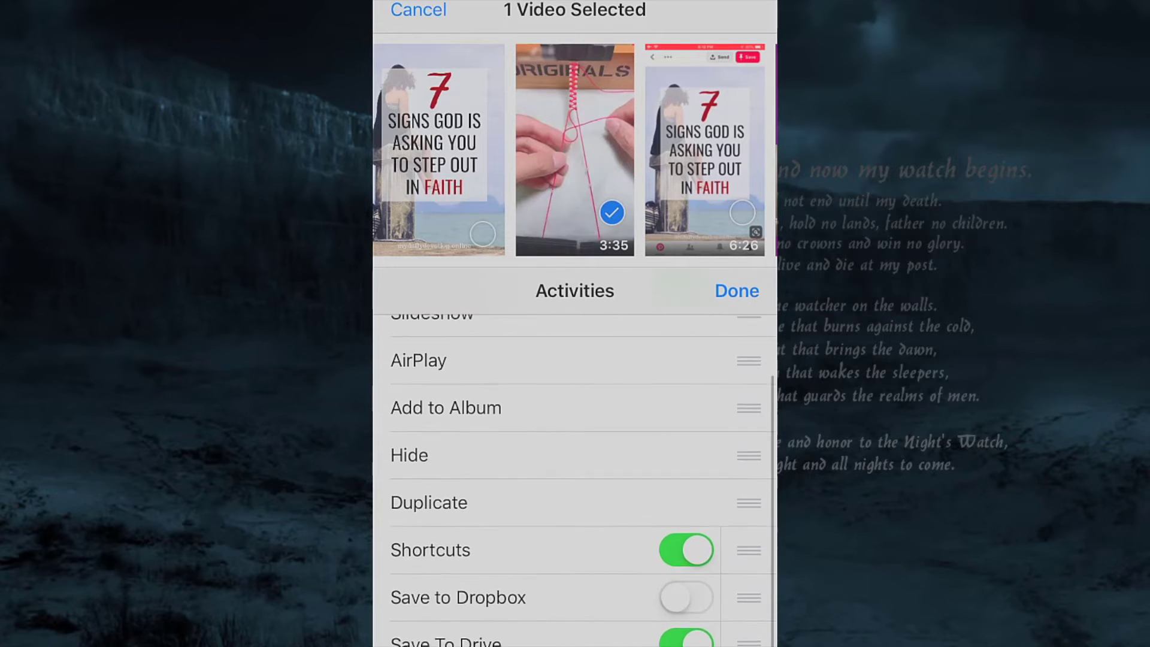
click(686, 563)
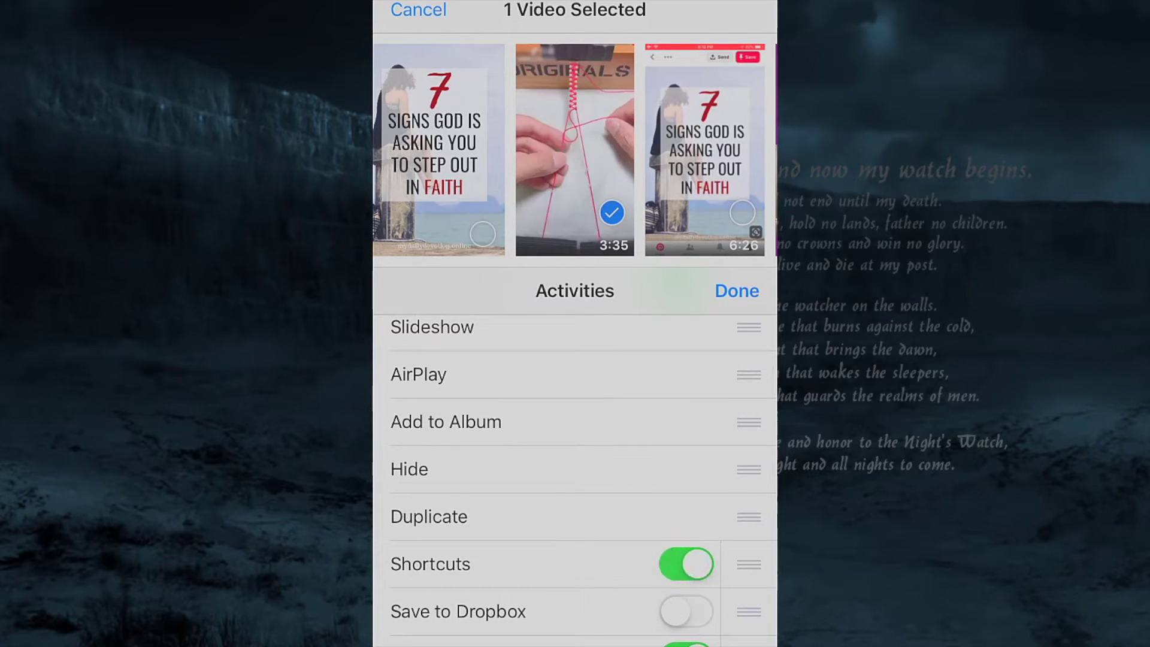
click(737, 291)
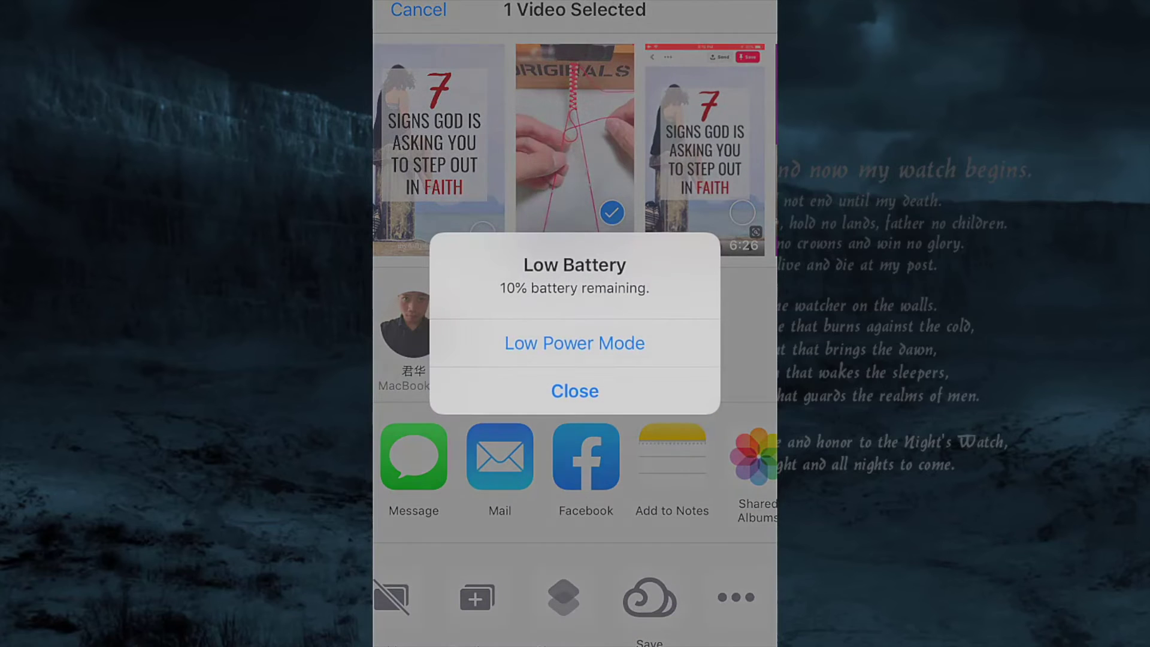
Dismiss the low battery alert and choose Shortcuts for the selected video
click(574, 390)
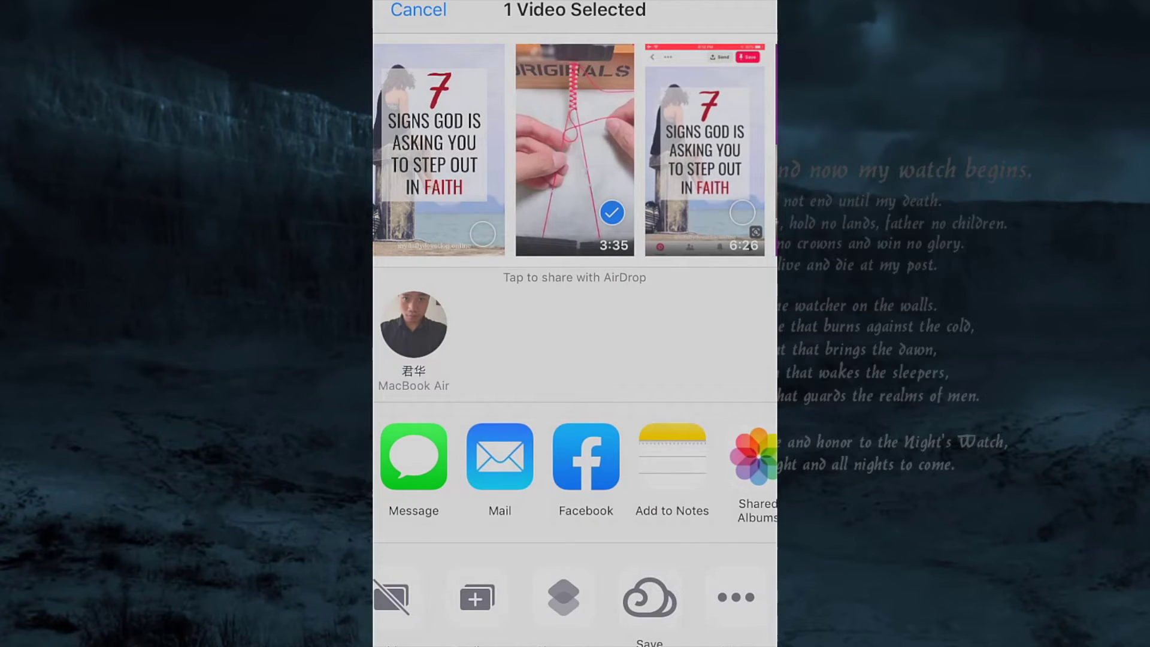
click(563, 597)
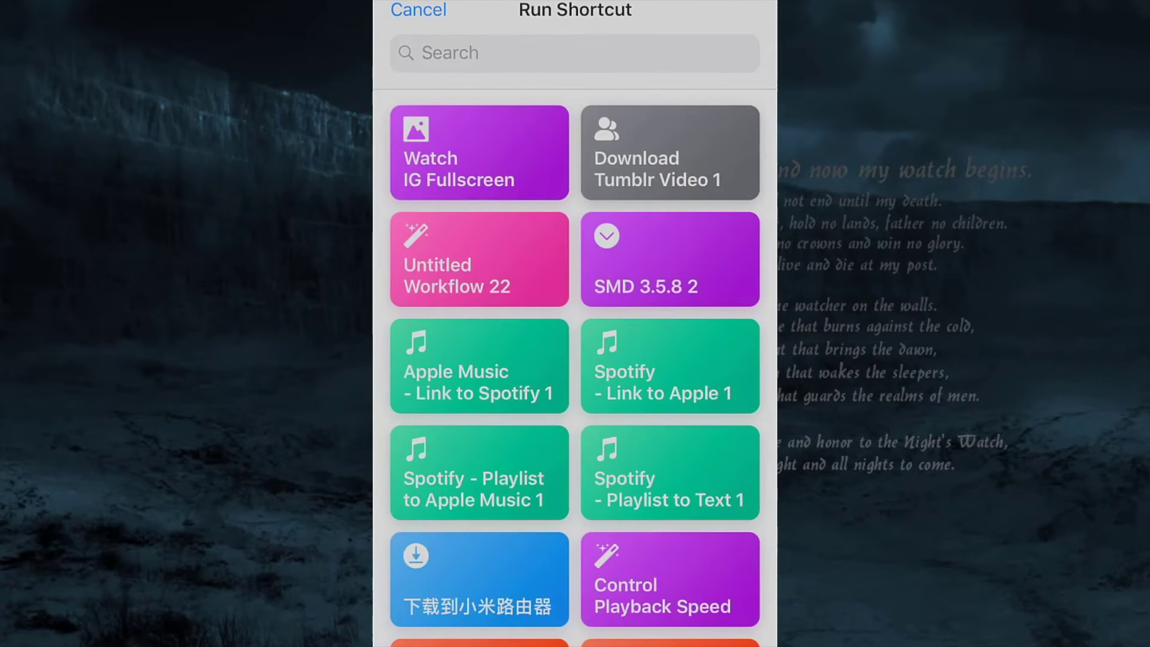
Search 'Rev' and run the Reverse Video shortcut on the shared video
click(575, 53)
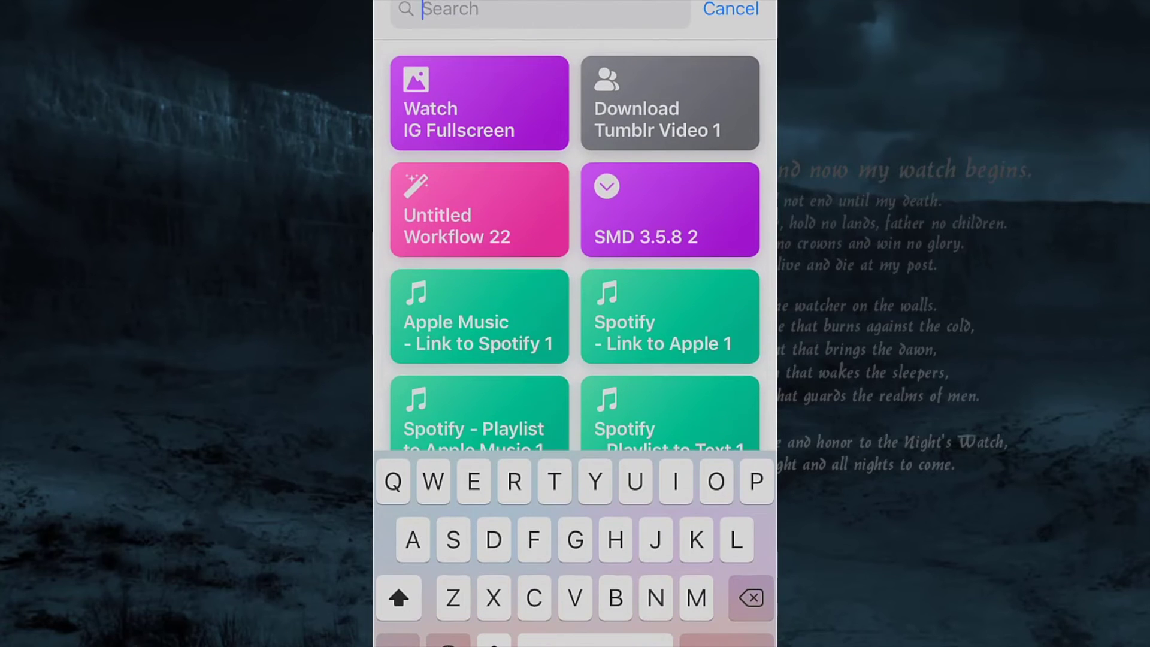
text(Rev)
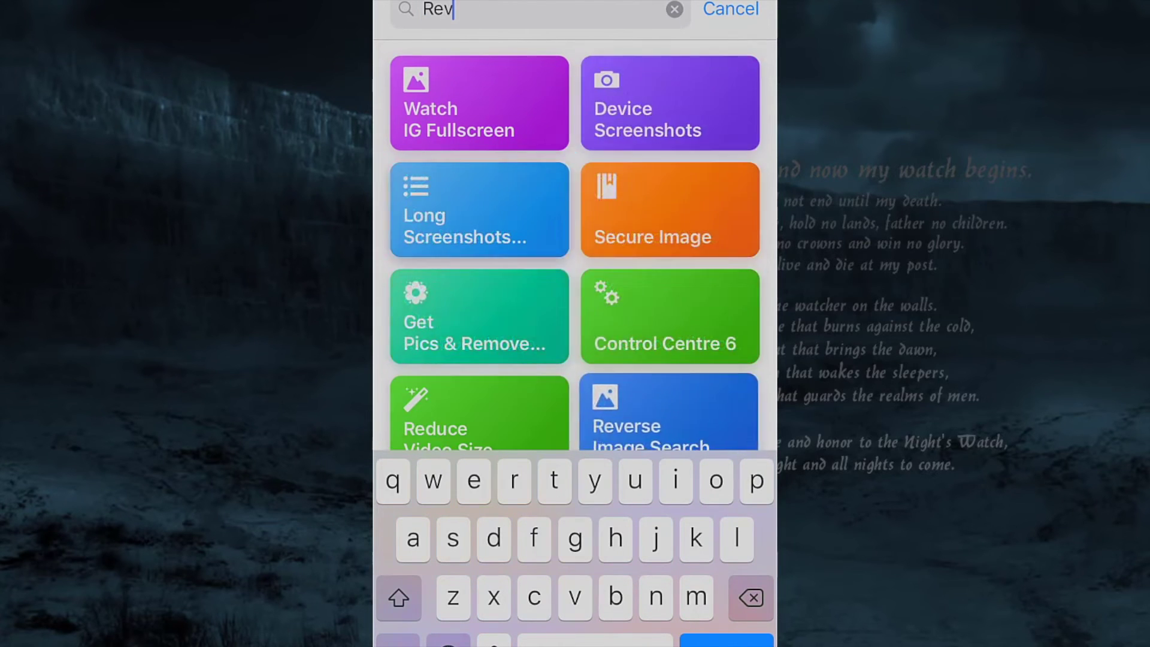
click(479, 205)
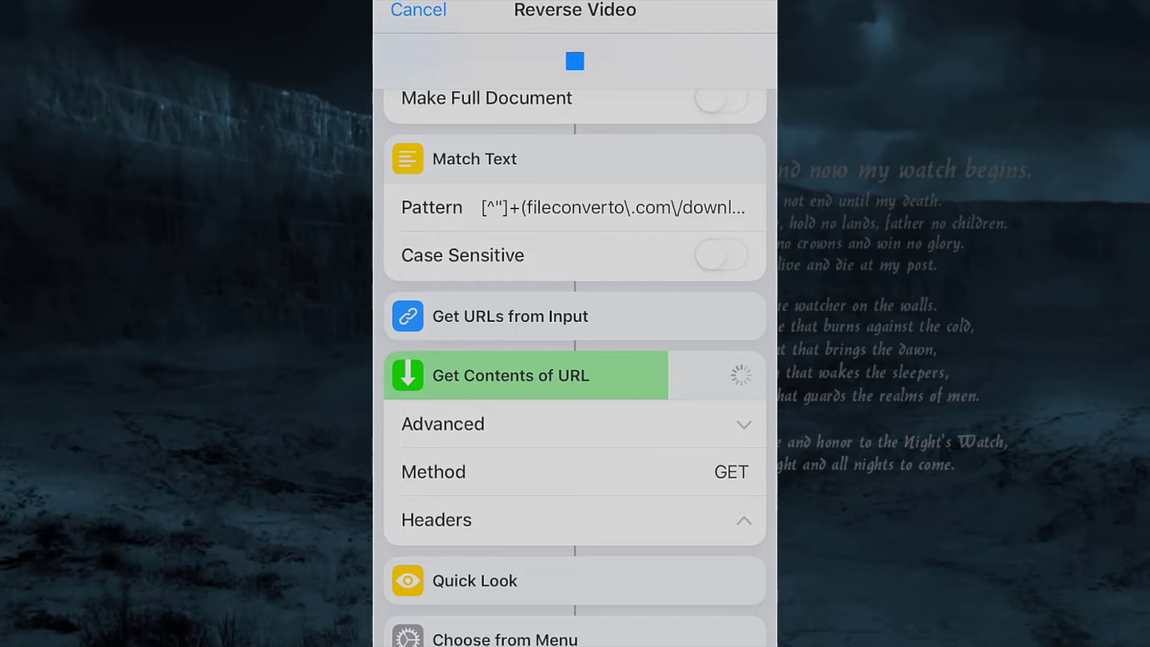